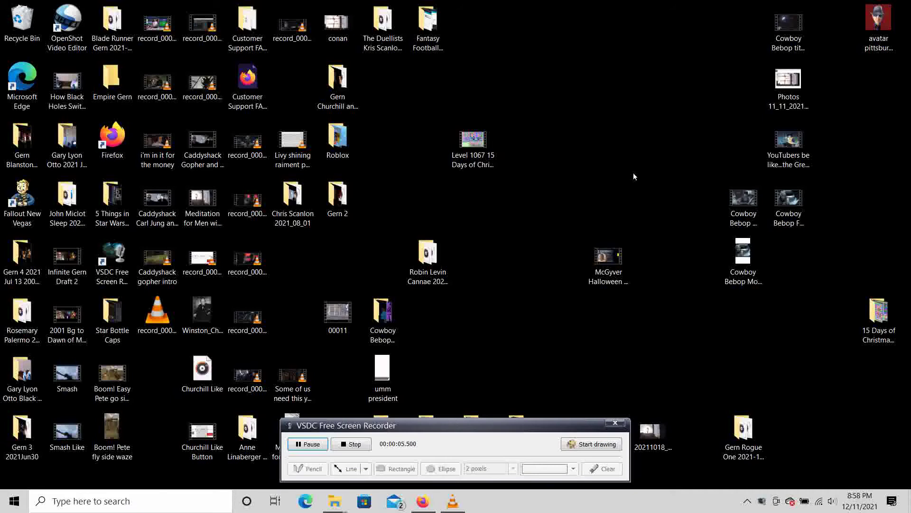
- Launch OpenShot Video Editor from its desktop shortcut, opening an empty untitled project
{"action": "double_click", "coordinate": [72, 24]}
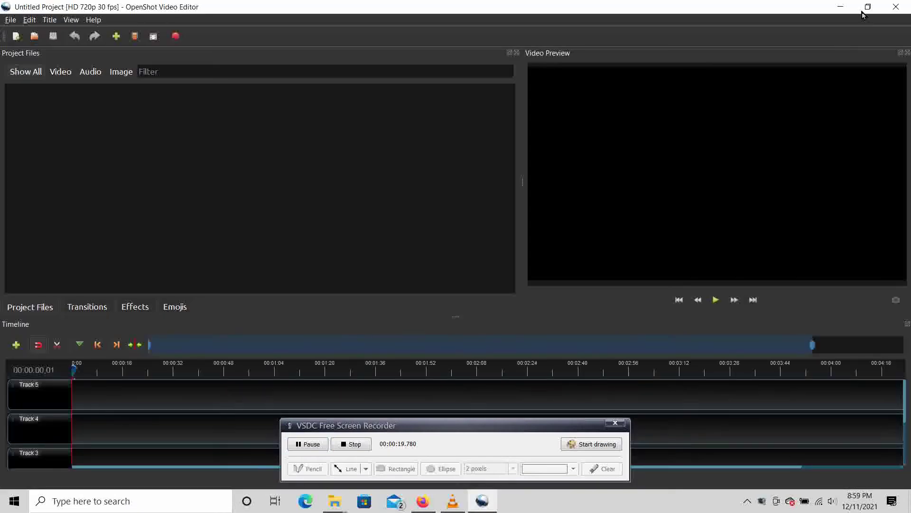
- Move OpenShot to the screen's right side and confirm 00011 is a 412 MB MTS file
{"action": "left_click", "coordinate": [868, 9]}
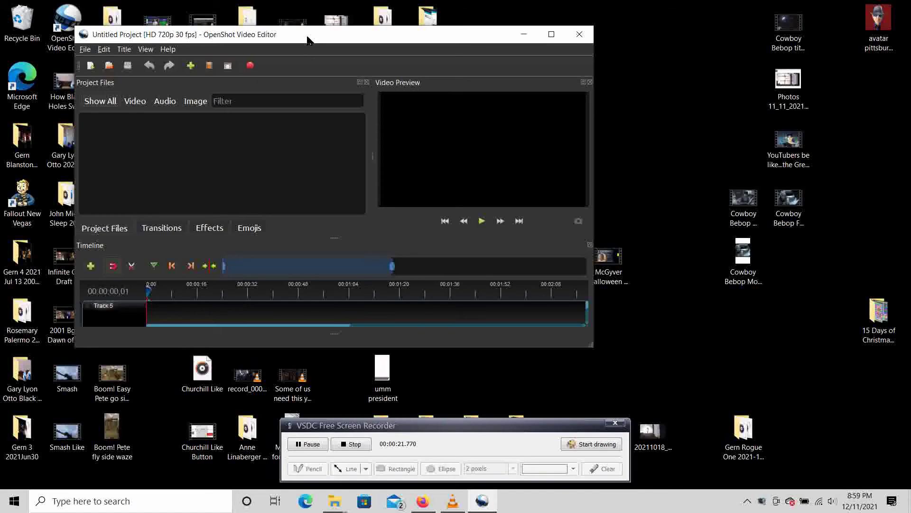
{"action": "mouse_move", "coordinate": [307, 41]}
{"action": "left_mouse_down"}
{"action": "mouse_move", "coordinate": [600, 15]}
{"action": "mouse_move", "coordinate": [594, 20]}
{"action": "left_mouse_up"}
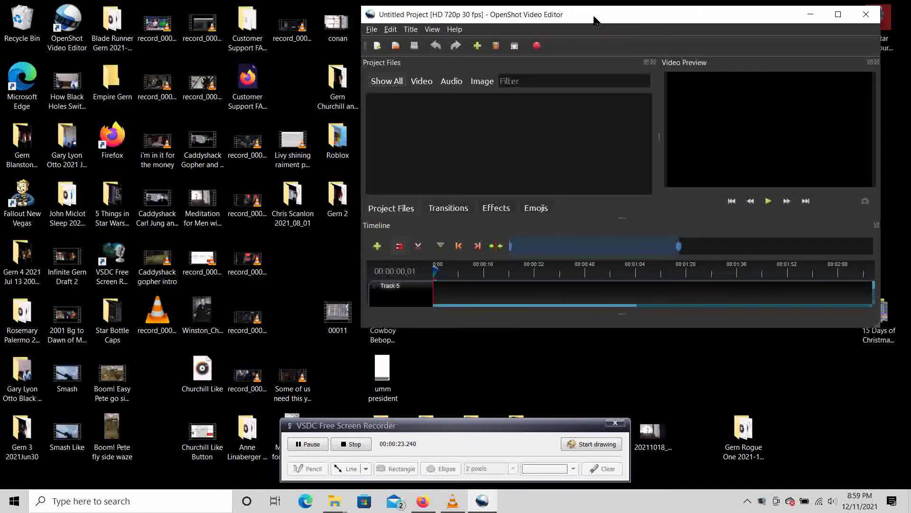
{"action": "left_click", "coordinate": [339, 316]}
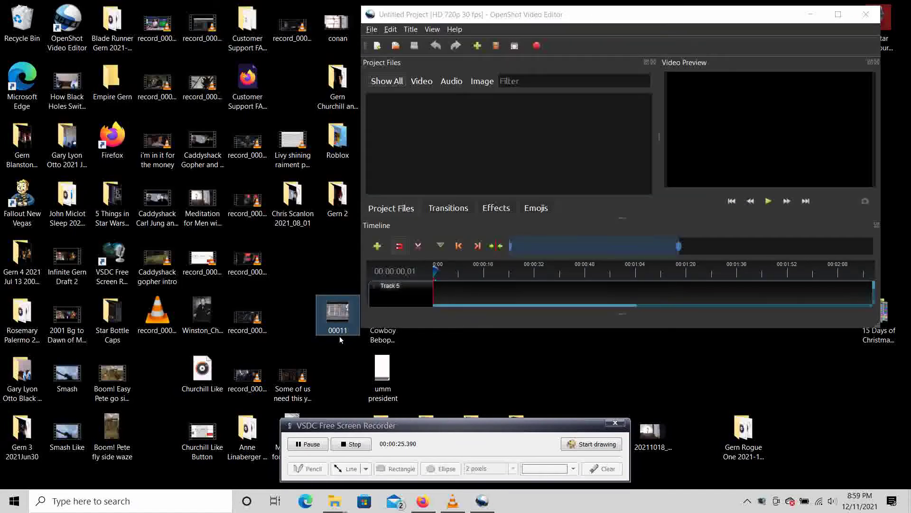
{"action": "double_click", "coordinate": [338, 312]}
{"action": "right_click", "coordinate": [338, 312]}
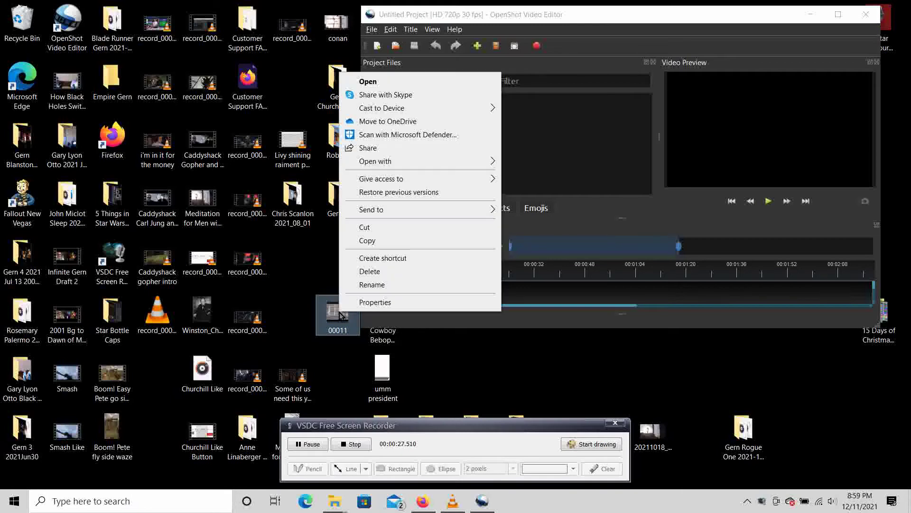
{"action": "left_click", "coordinate": [374, 303]}
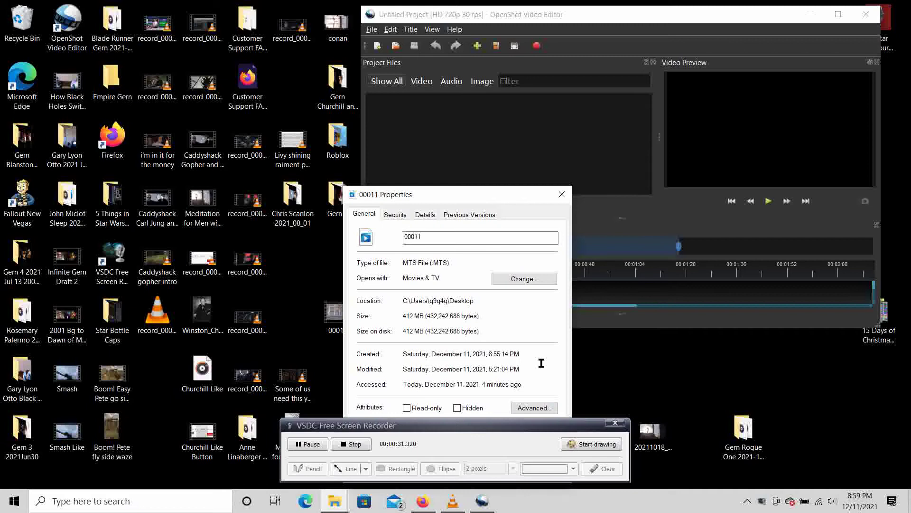
{"action": "mouse_move", "coordinate": [506, 195]}
{"action": "left_mouse_down"}
{"action": "mouse_move", "coordinate": [482, 171]}
{"action": "mouse_move", "coordinate": [297, 66]}
{"action": "left_mouse_up"}
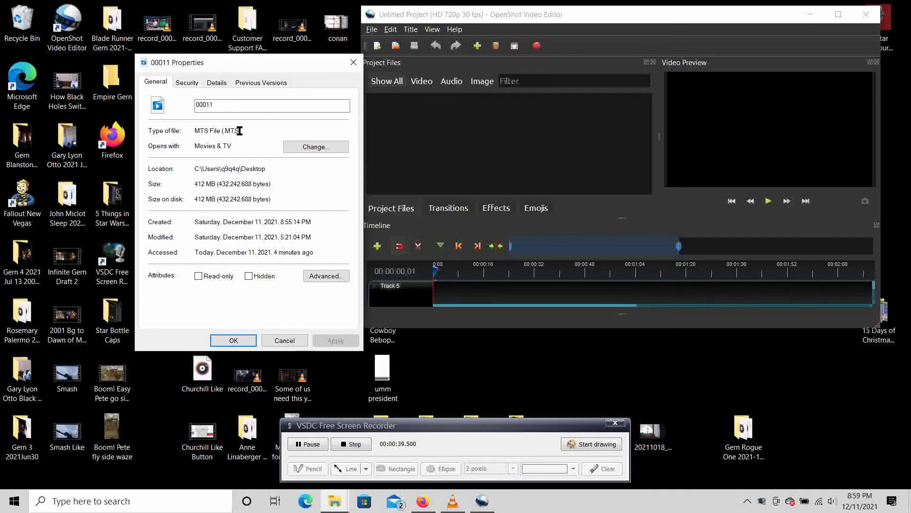
{"action": "left_click", "coordinate": [240, 341]}
- Drag the 00011 desktop clip into OpenShot's Project Files, where it appears as 00011.MTS
{"action": "left_click", "coordinate": [338, 315]}
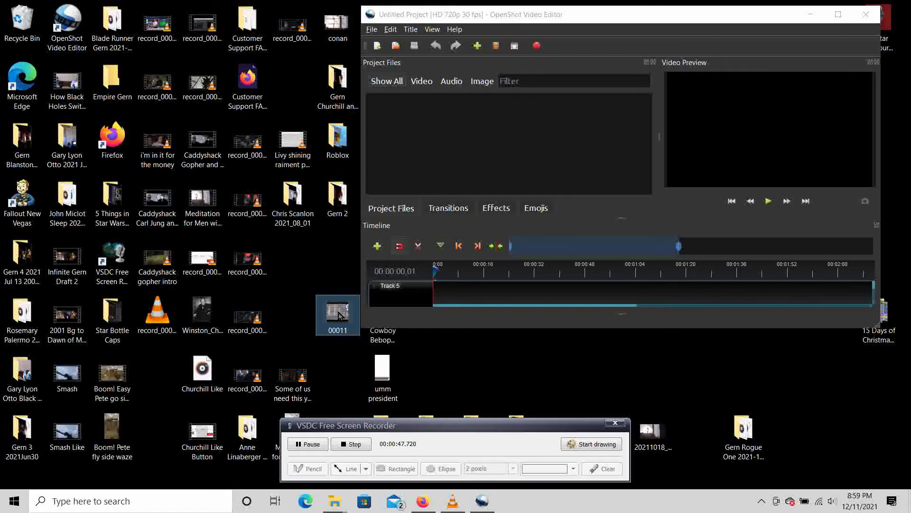
{"action": "left_click_drag", "start_coordinate": [338, 314], "coordinate": [454, 113]}
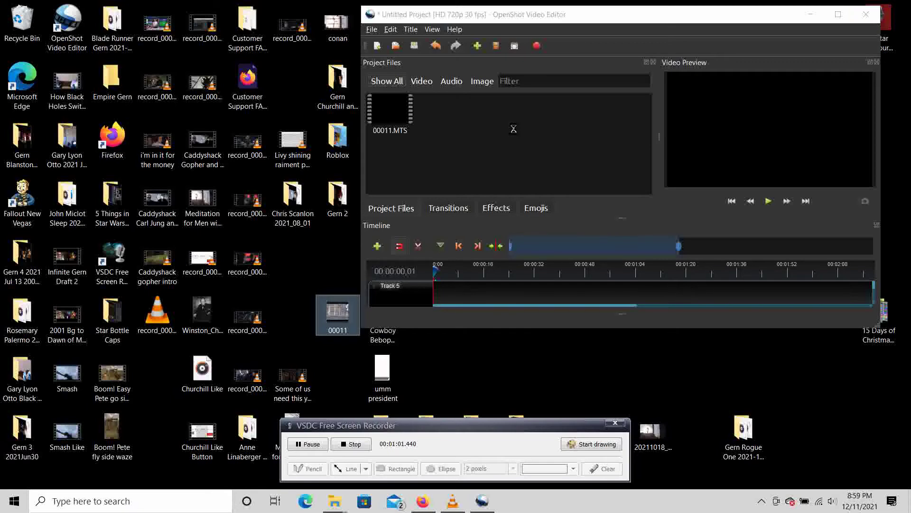
- Maximize OpenShot, place 00011.MTS on Track 5, play the preview, then shrink the window
{"action": "left_click", "coordinate": [838, 14]}
{"action": "mouse_move", "coordinate": [36, 98]}
{"action": "left_mouse_down"}
{"action": "mouse_move", "coordinate": [81, 280]}
{"action": "mouse_move", "coordinate": [70, 393]}
{"action": "left_mouse_up"}
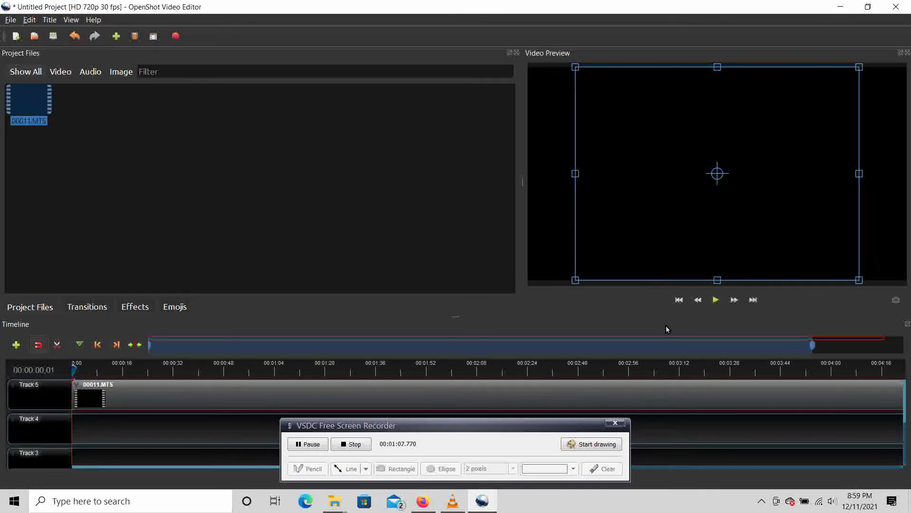
{"action": "left_click", "coordinate": [715, 300]}
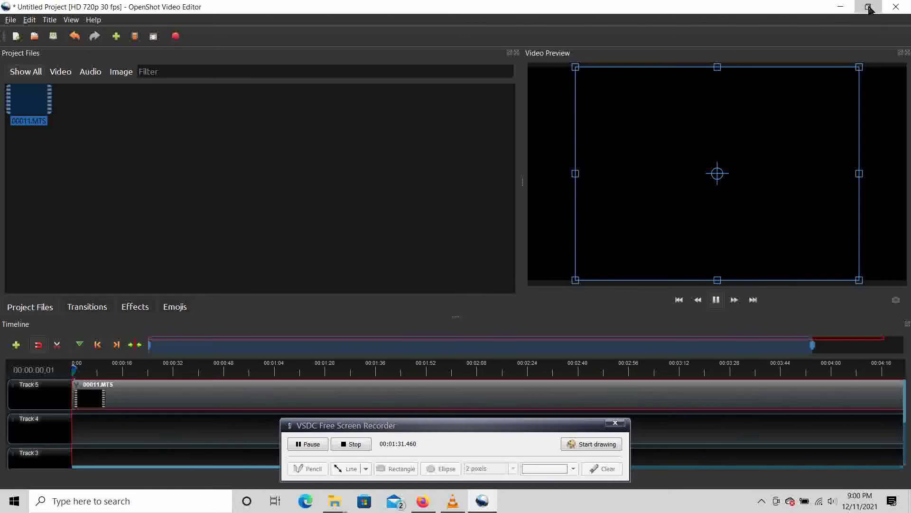
{"action": "left_click", "coordinate": [869, 7]}
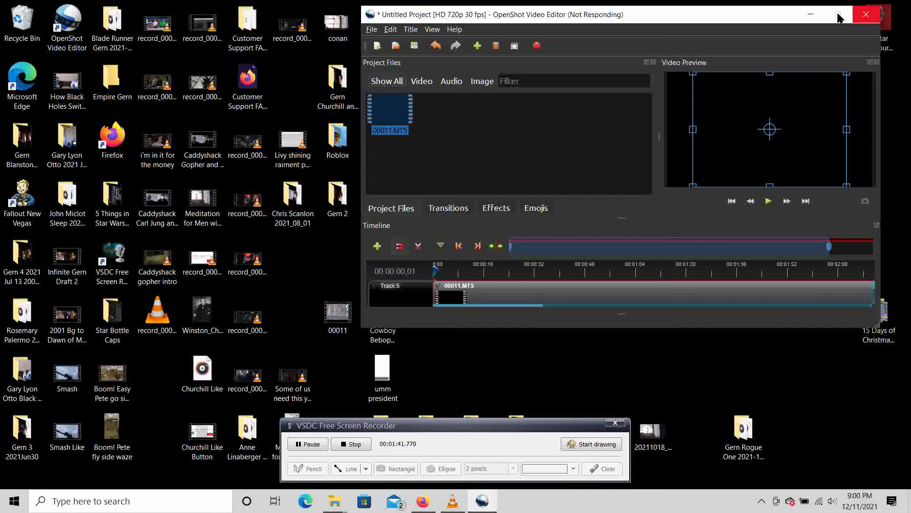
- Force-close the unresponsive OpenShot editor using Windows' 'Close the program' option
{"action": "left_click", "coordinate": [812, 18]}
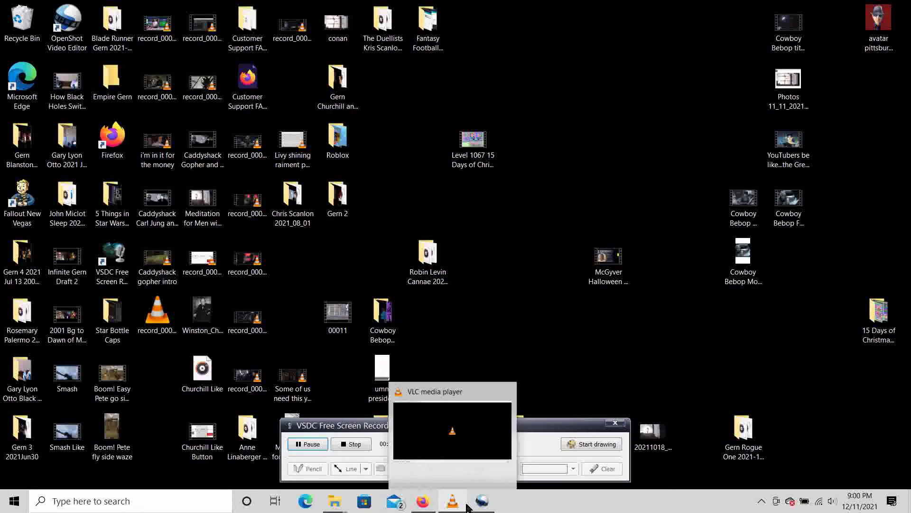
{"action": "left_click", "coordinate": [481, 502]}
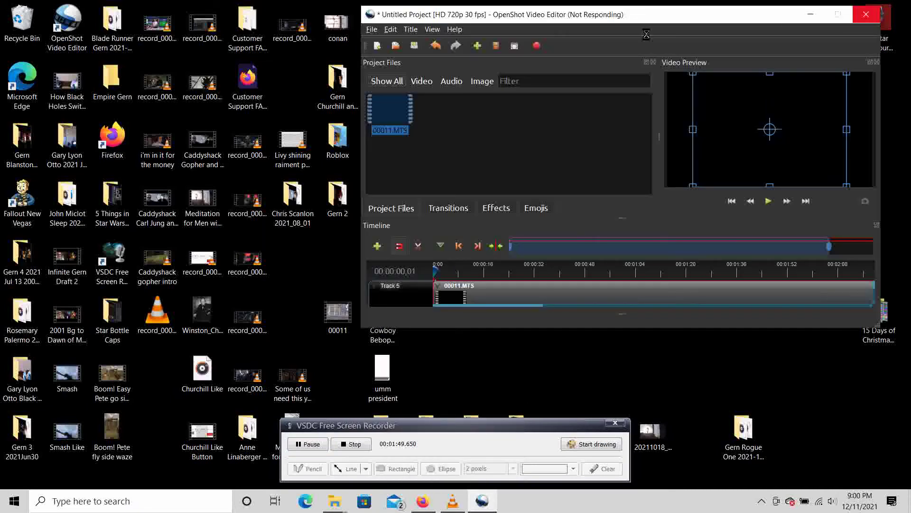
{"action": "left_click", "coordinate": [867, 16]}
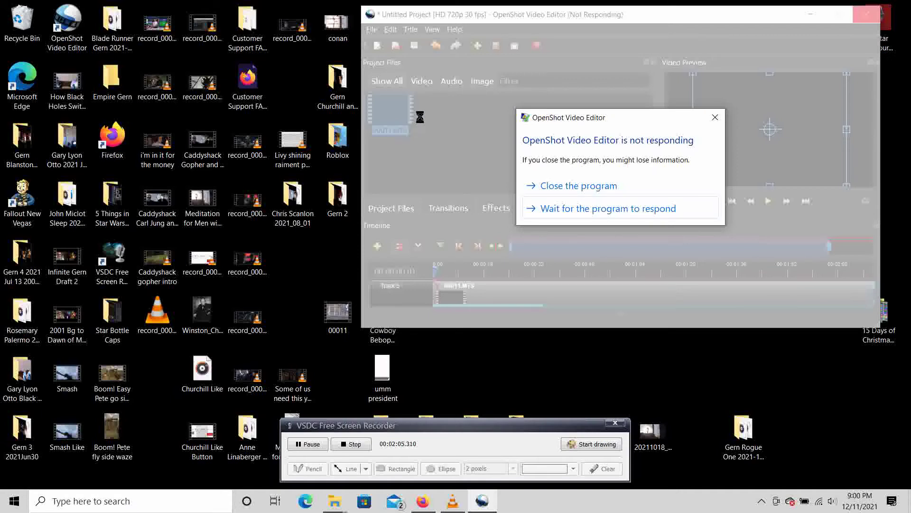
{"action": "left_click", "coordinate": [602, 190]}
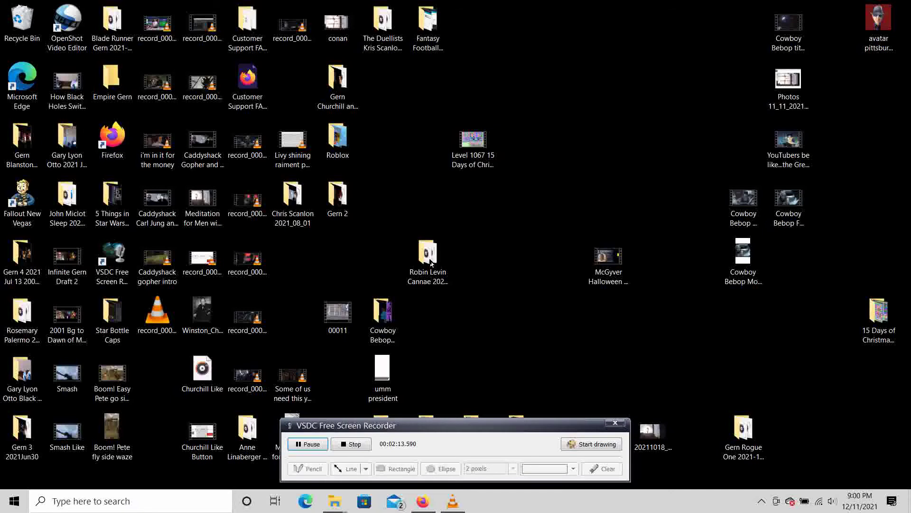
{"action": "double_click", "coordinate": [75, 42]}
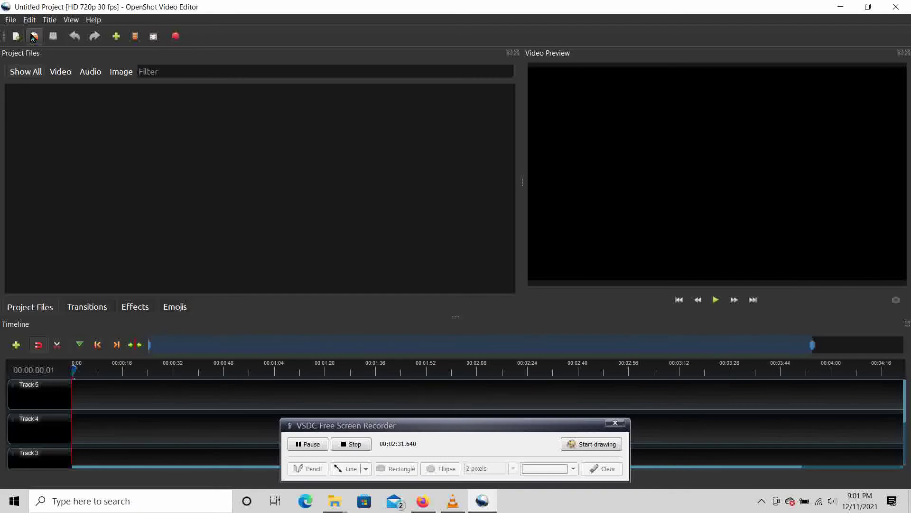
{"action": "left_click", "coordinate": [34, 36]}
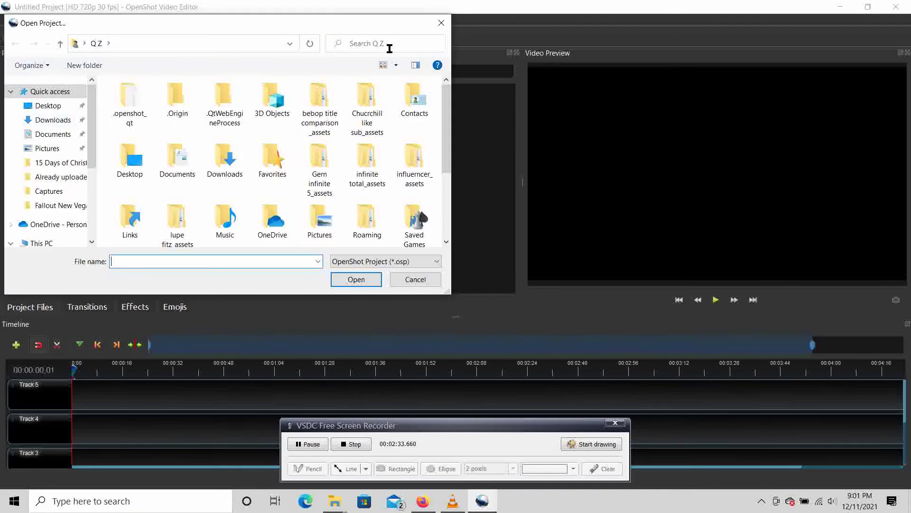
{"action": "left_click", "coordinate": [441, 22]}
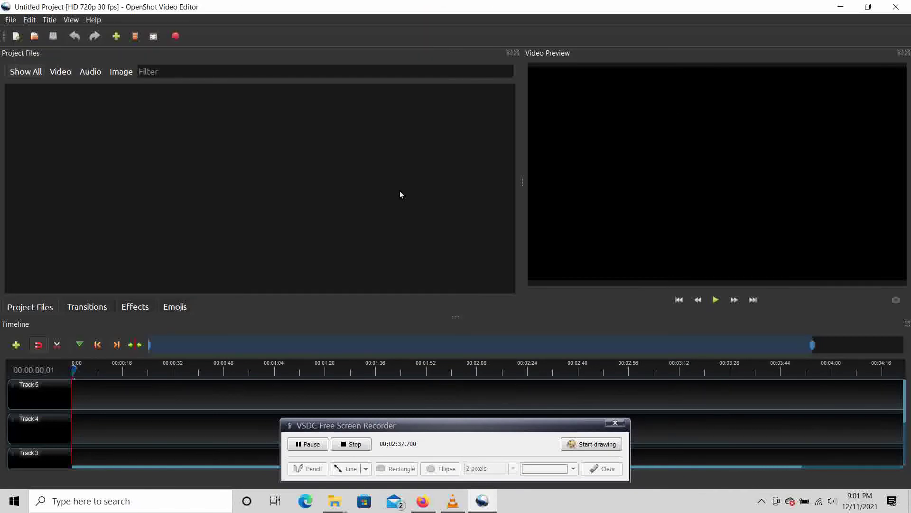
{"action": "left_click", "coordinate": [897, 8]}
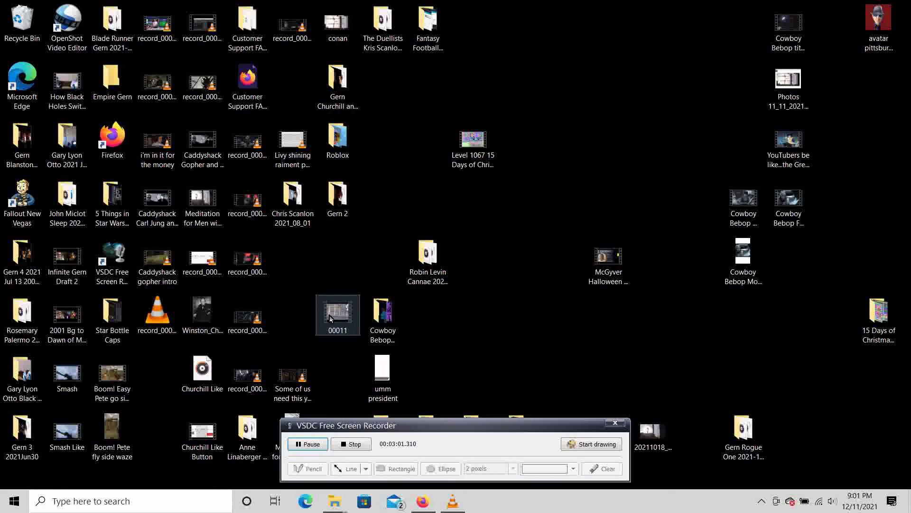
- Launch VLC media player from the Start menu's VideoLAN folder and open its Media menu
{"action": "left_click", "coordinate": [14, 501]}
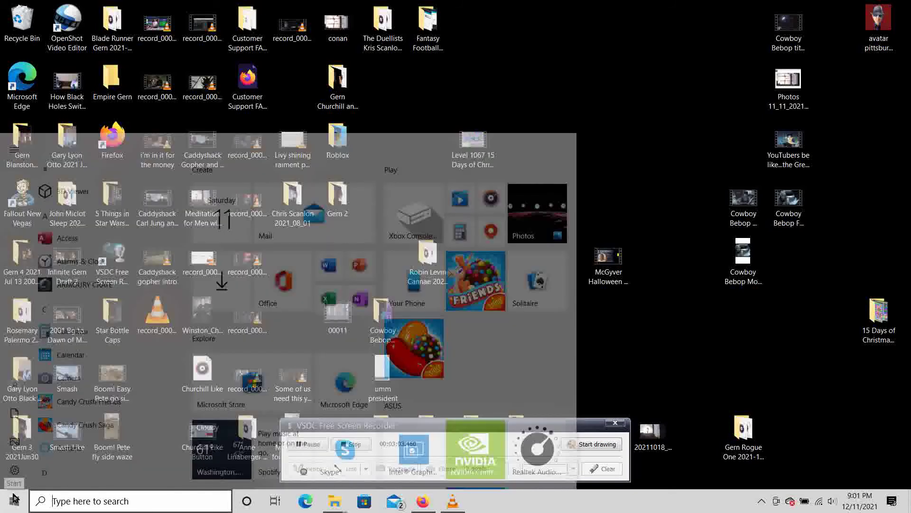
{"action": "scroll", "coordinate": [82, 401], "scroll_direction": "down", "scroll_amount": 15}
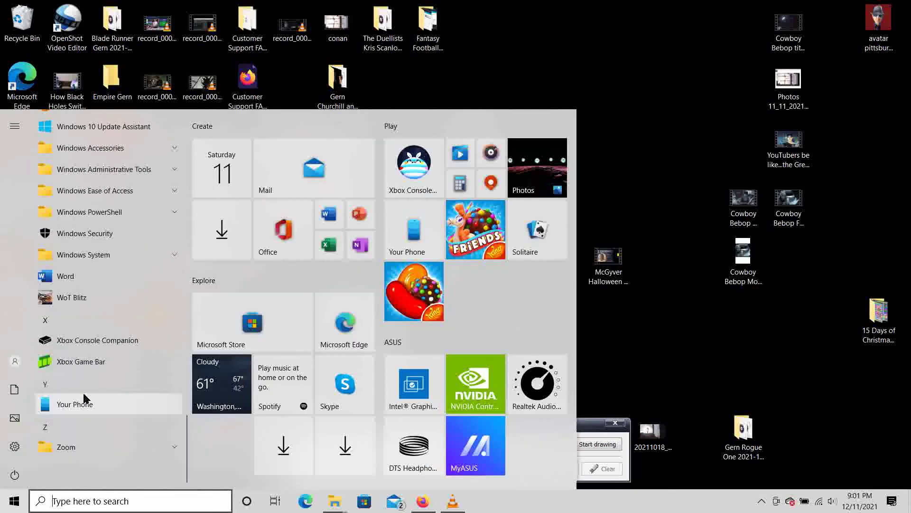
{"action": "scroll", "coordinate": [83, 392], "scroll_direction": "up", "scroll_amount": 5}
{"action": "scroll", "coordinate": [83, 394], "scroll_direction": "down", "scroll_amount": 5}
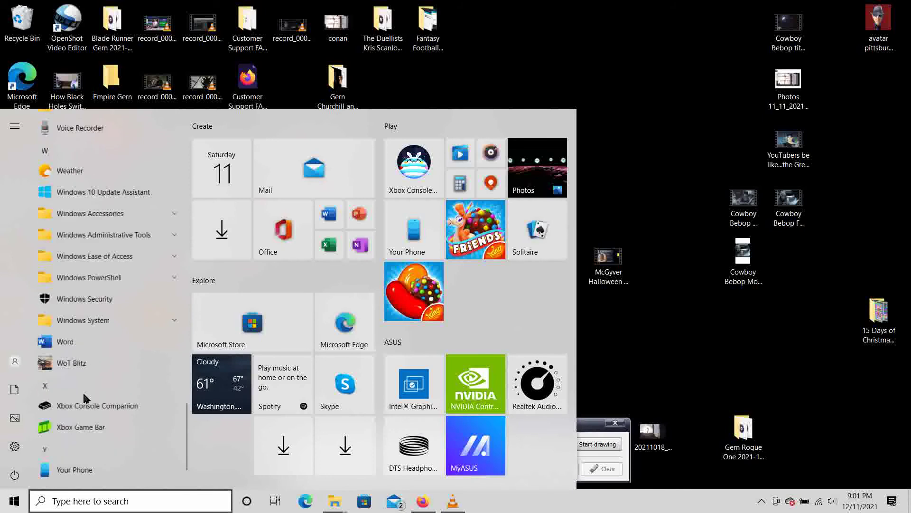
{"action": "scroll", "coordinate": [83, 395], "scroll_direction": "up", "scroll_amount": 3}
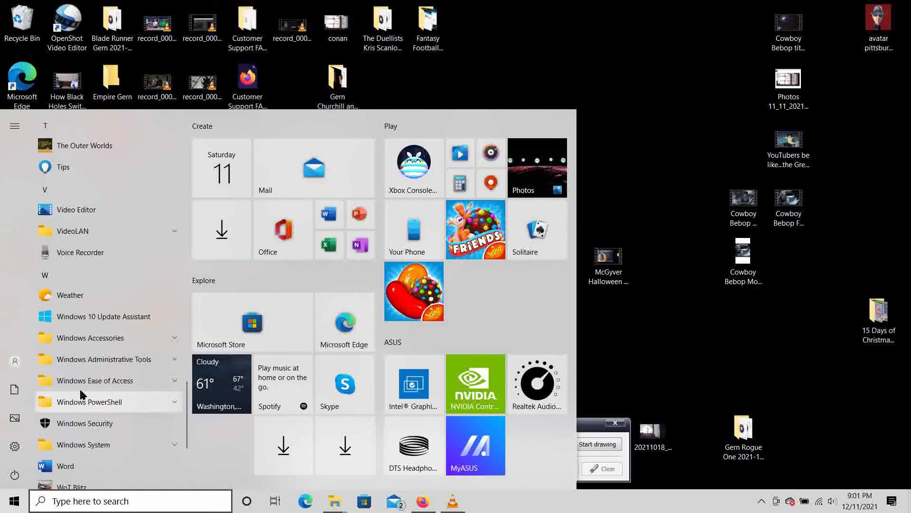
{"action": "left_click", "coordinate": [122, 232]}
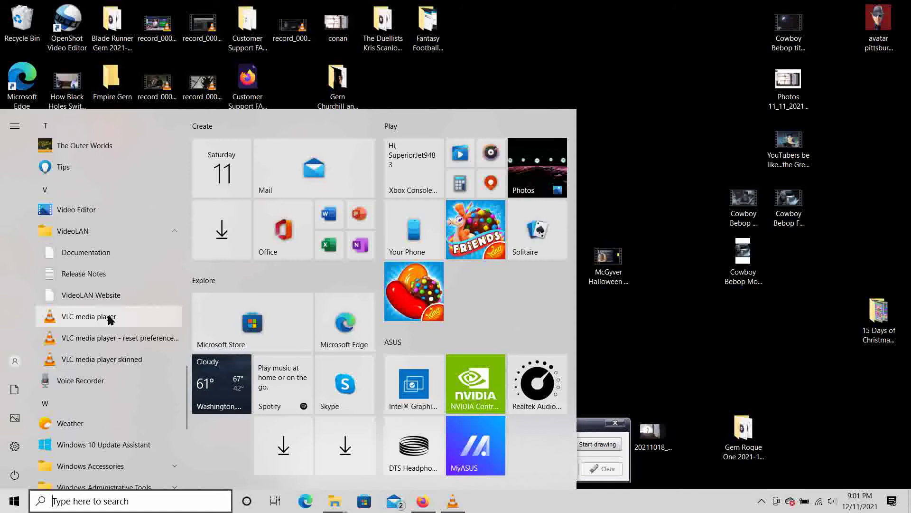
{"action": "left_click", "coordinate": [109, 318]}
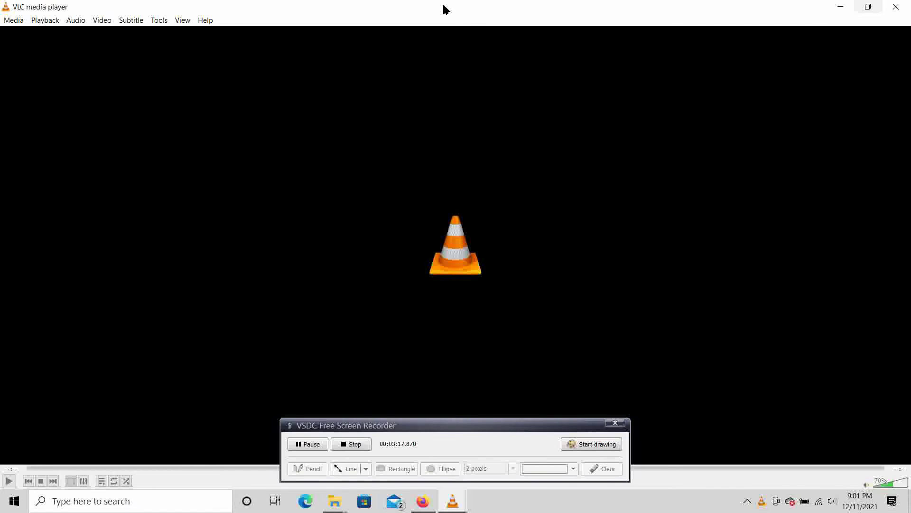
{"action": "left_click", "coordinate": [13, 24]}
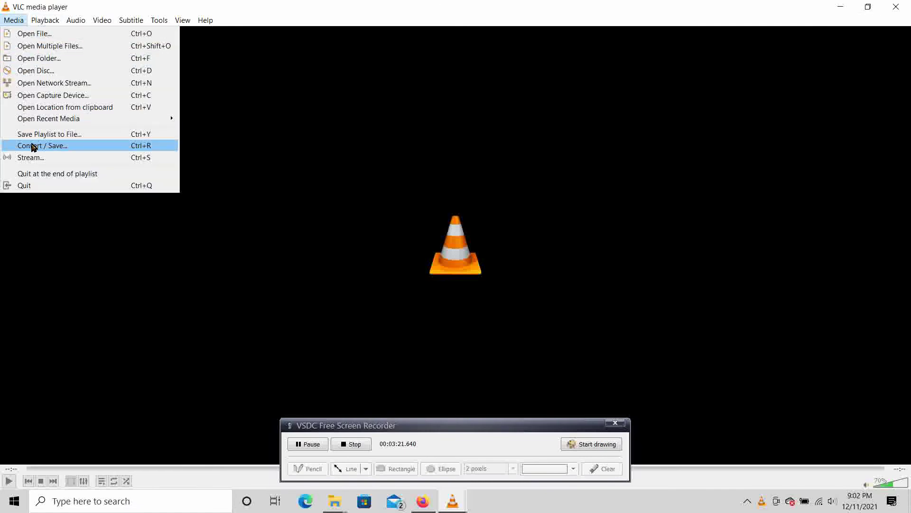
- Dismiss the Convert / Save dialog and shrink VLC toward the upper middle of the screen
{"action": "left_click", "coordinate": [59, 148]}
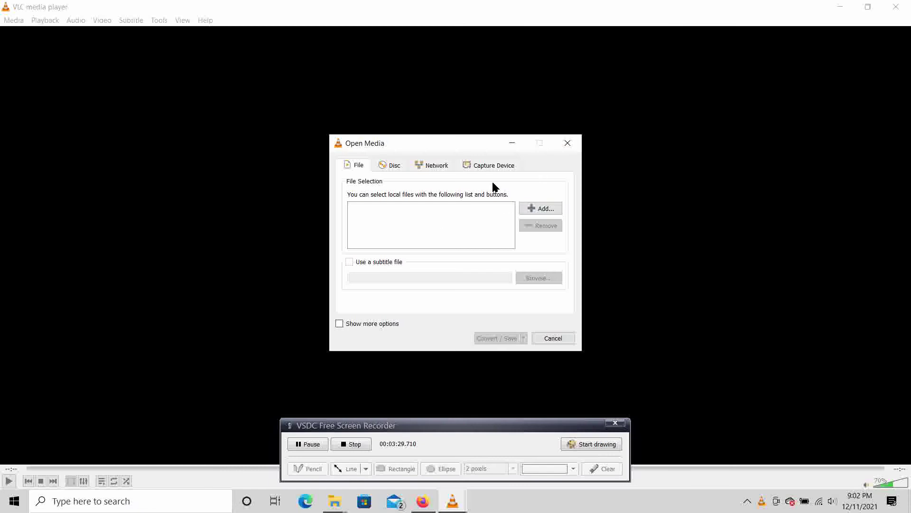
{"action": "left_click", "coordinate": [553, 338]}
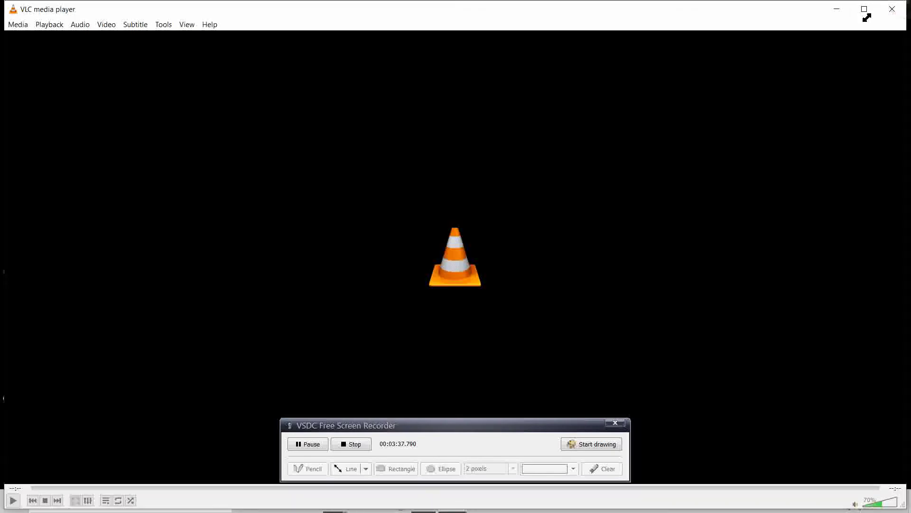
{"action": "left_click_drag", "start_coordinate": [901, 2], "coordinate": [392, 119]}
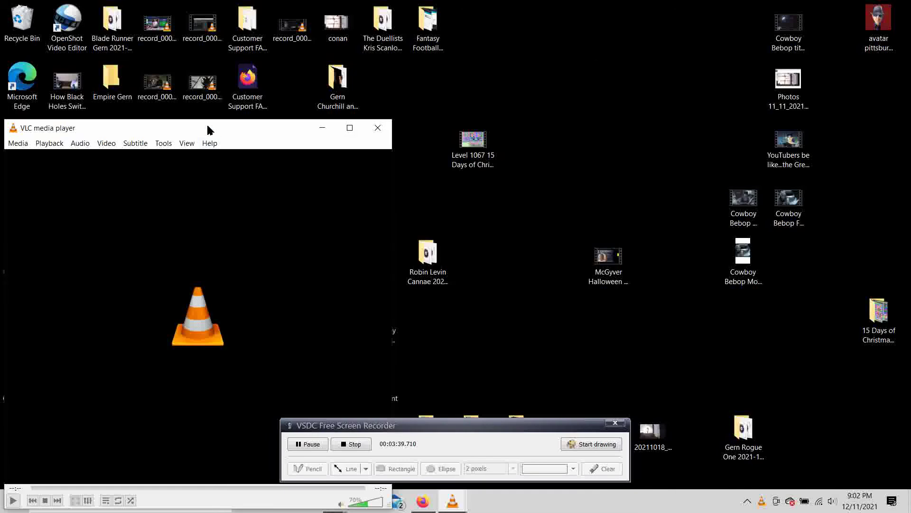
{"action": "mouse_move", "coordinate": [211, 130]}
{"action": "left_mouse_down"}
{"action": "mouse_move", "coordinate": [572, 69]}
{"action": "mouse_move", "coordinate": [581, 59]}
{"action": "left_mouse_up"}
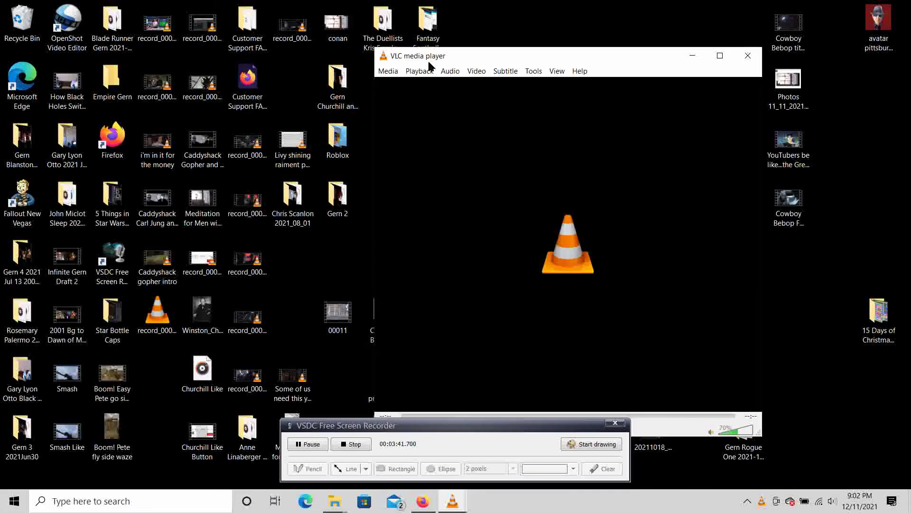
- Reopen Media > Convert / Save and drag the desktop's 00011.MTS into its file list
{"action": "left_click", "coordinate": [387, 71]}
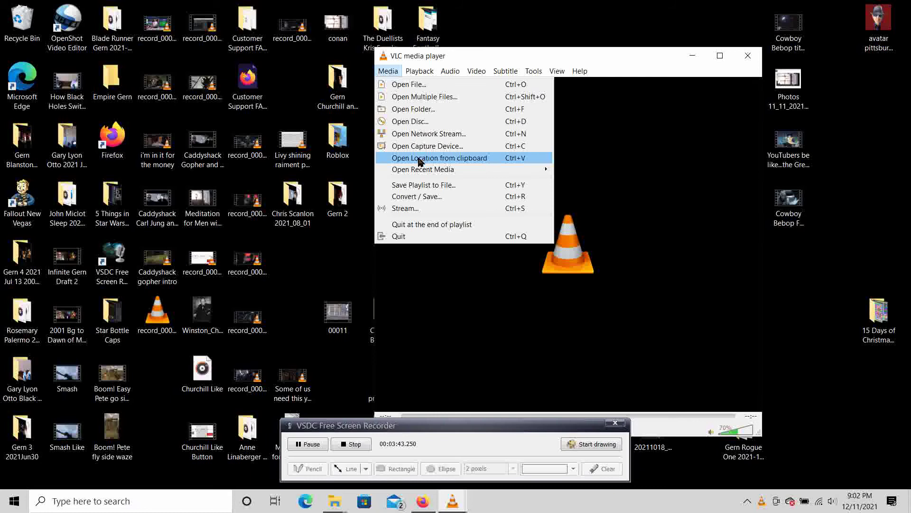
{"action": "left_click", "coordinate": [418, 196]}
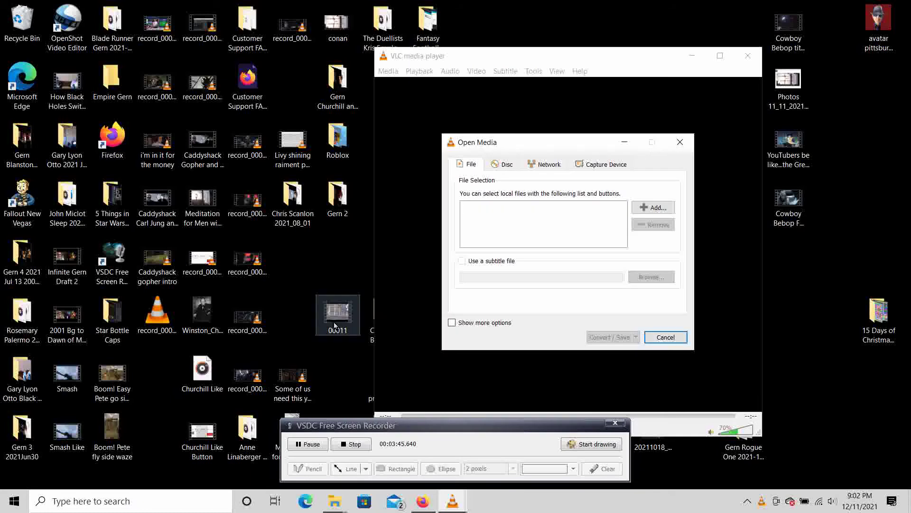
{"action": "left_click", "coordinate": [343, 314]}
{"action": "left_click_drag", "start_coordinate": [344, 315], "coordinate": [530, 228]}
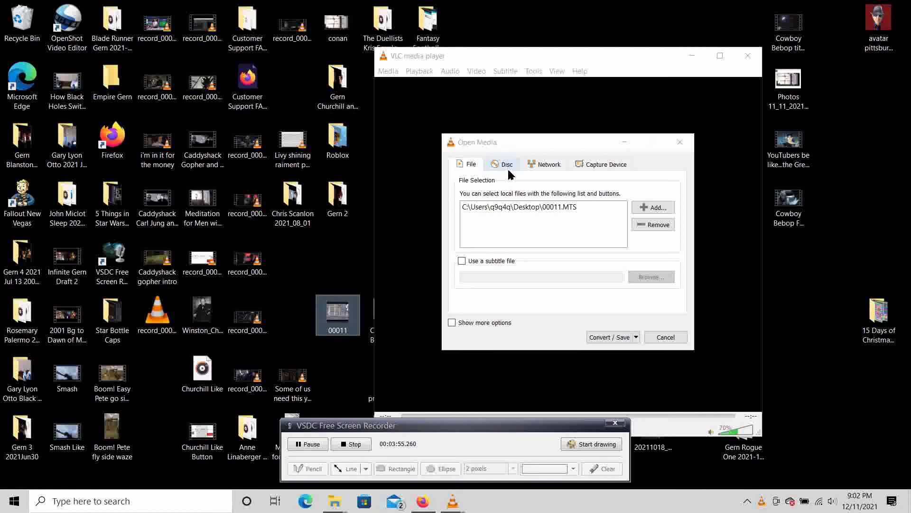
- Choose Convert for 00011.MTS and select the Video - H.264 + MP3 (MP4) profile
{"action": "left_click", "coordinate": [636, 338]}
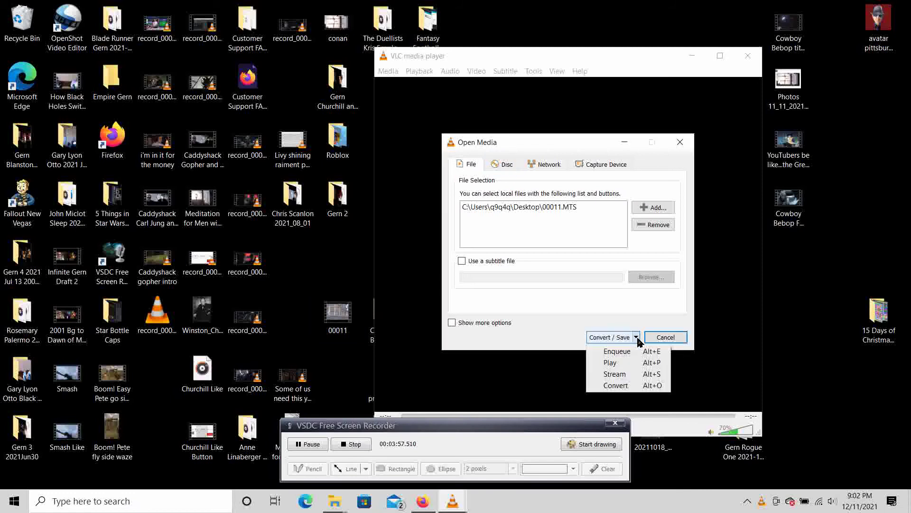
{"action": "left_click", "coordinate": [624, 389]}
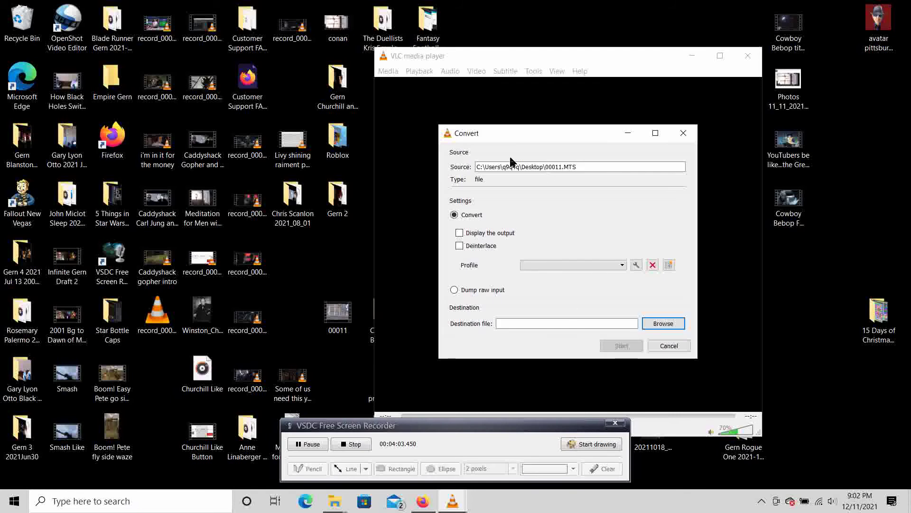
{"action": "left_click", "coordinate": [624, 268]}
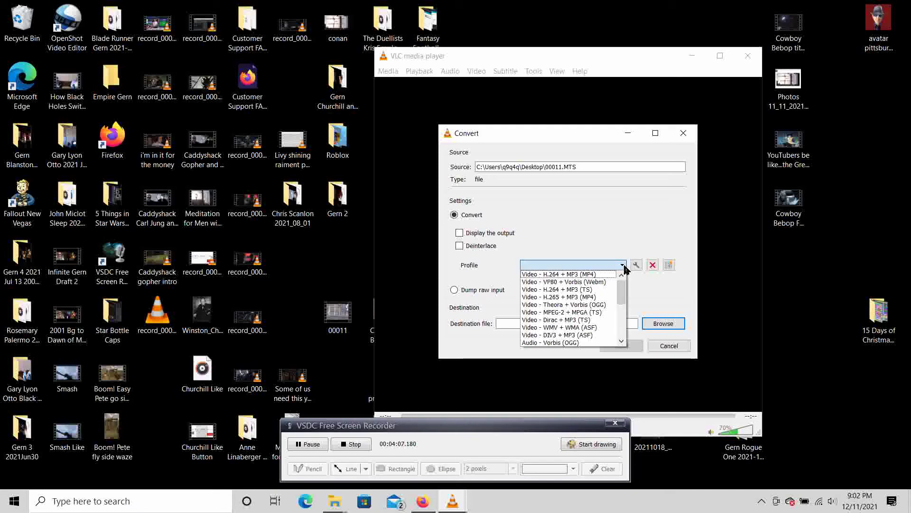
{"action": "left_click", "coordinate": [597, 275]}
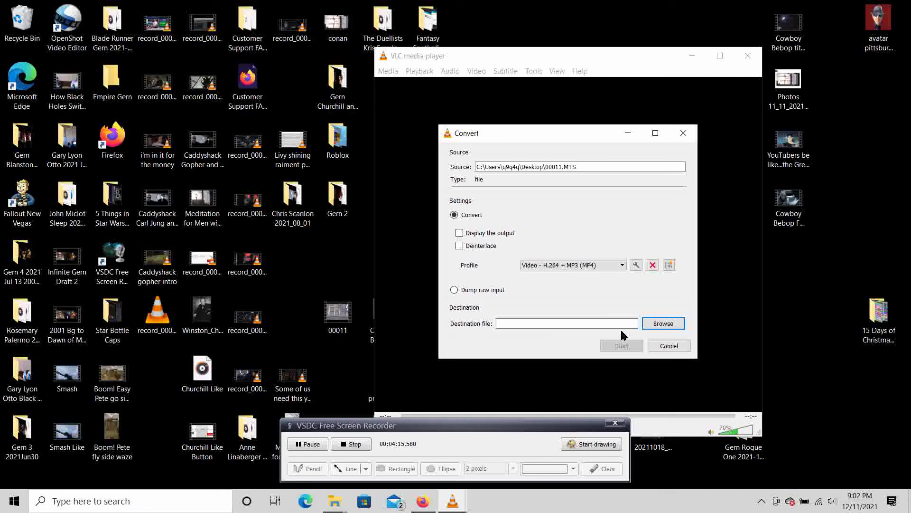
- Set the conversion destination file to xxp.mp4 in the Desktop folder
{"action": "left_click", "coordinate": [671, 327]}
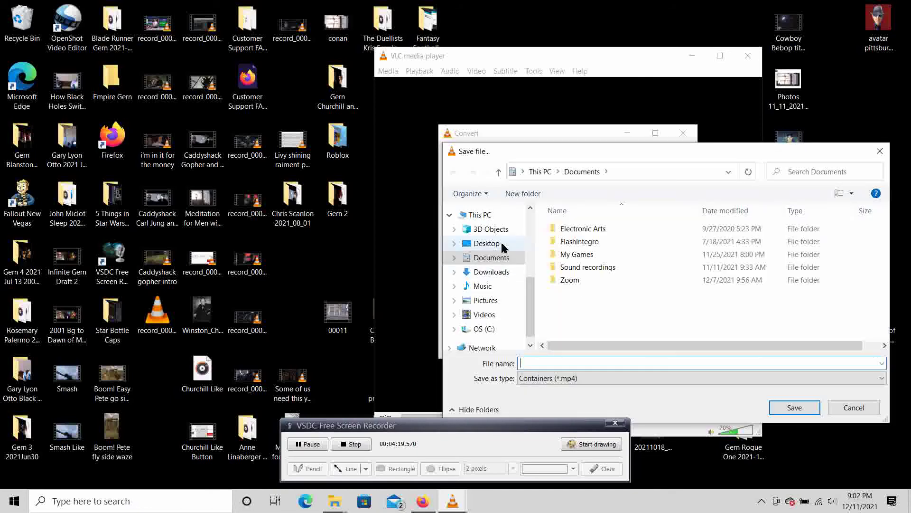
{"action": "left_click", "coordinate": [502, 243]}
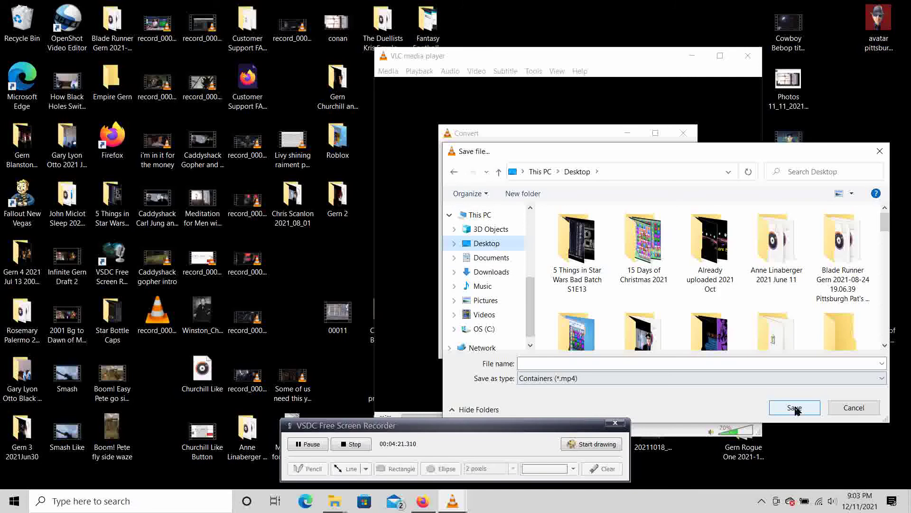
{"action": "left_click", "coordinate": [496, 244]}
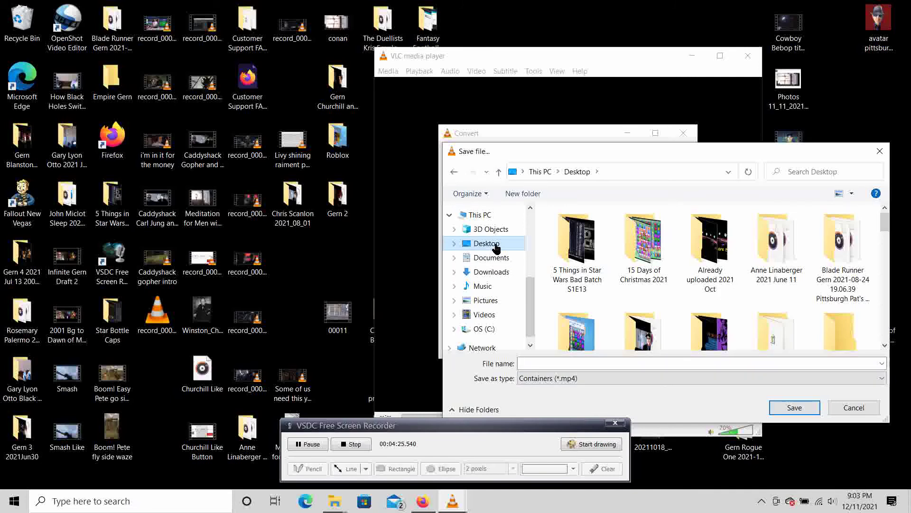
{"action": "left_click", "coordinate": [547, 363]}
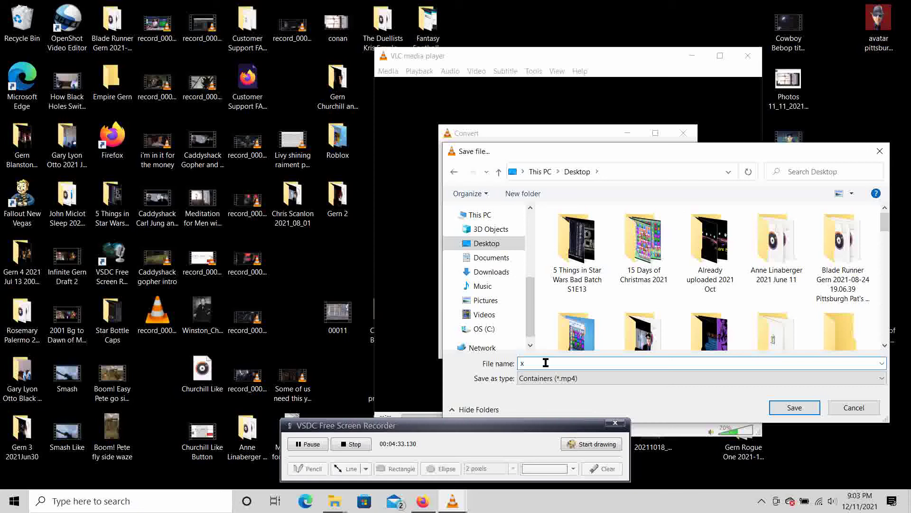
{"action": "type", "text": "xp"}
{"action": "left_click", "coordinate": [790, 408]}
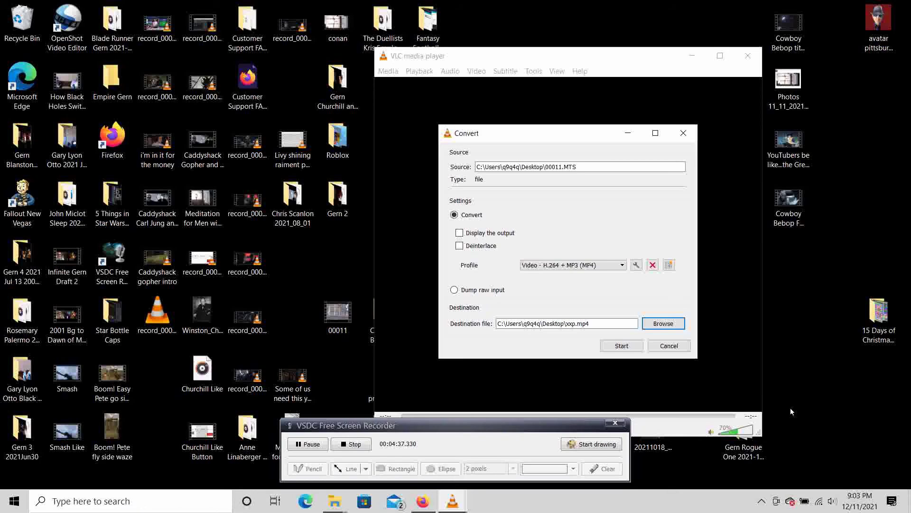
- Start converting 00011.MTS into xxp.mp4 on the desktop
{"action": "left_click", "coordinate": [634, 345]}
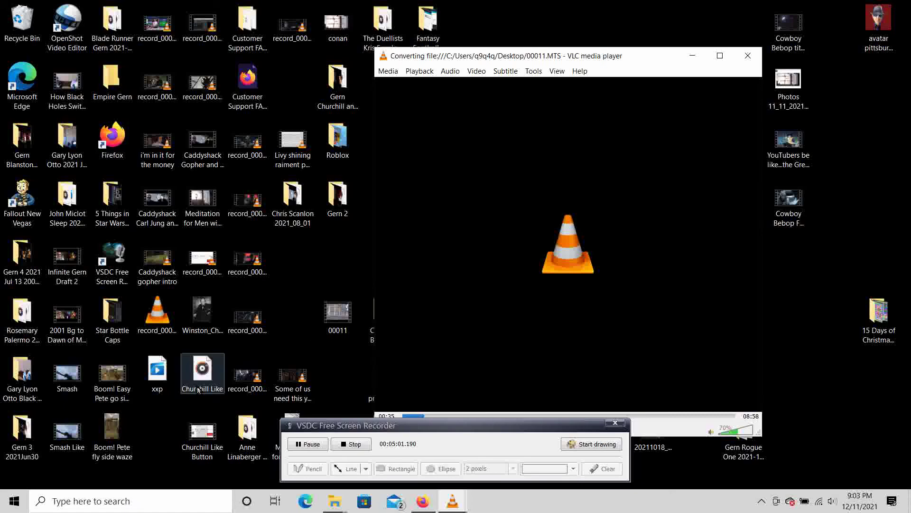
{"action": "right_click", "coordinate": [161, 369]}
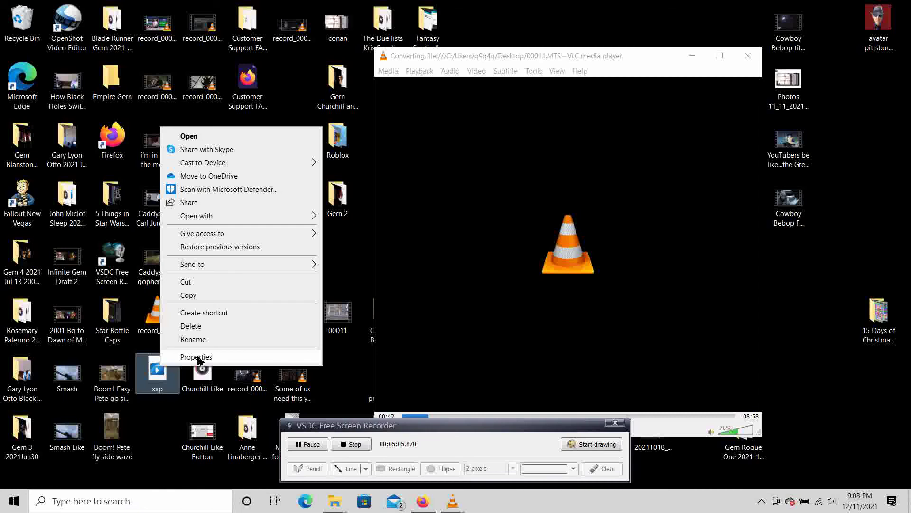
{"action": "left_click", "coordinate": [196, 357]}
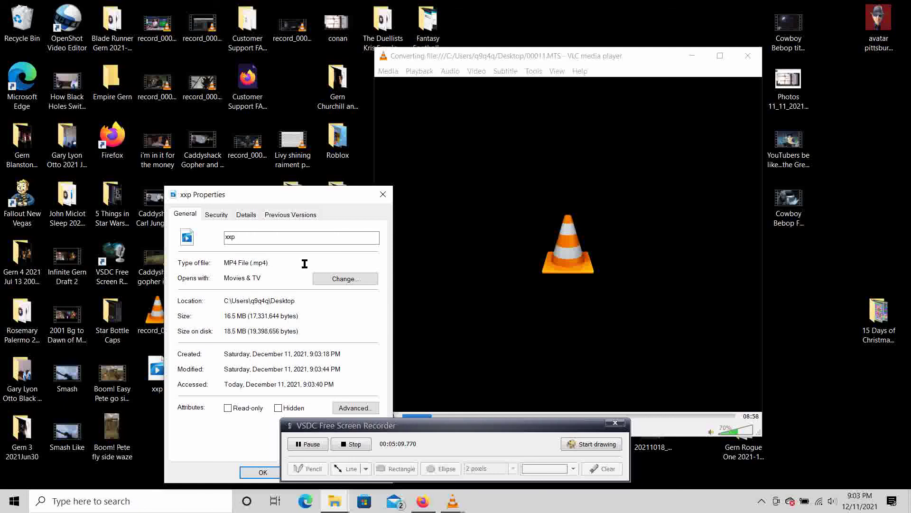
{"action": "left_click_drag", "start_coordinate": [355, 201], "coordinate": [334, 100]}
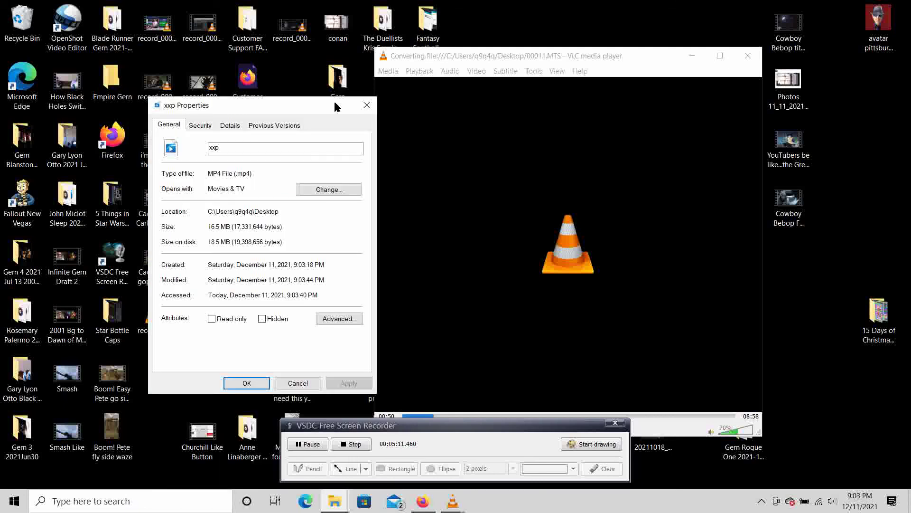
{"action": "left_click", "coordinate": [309, 370]}
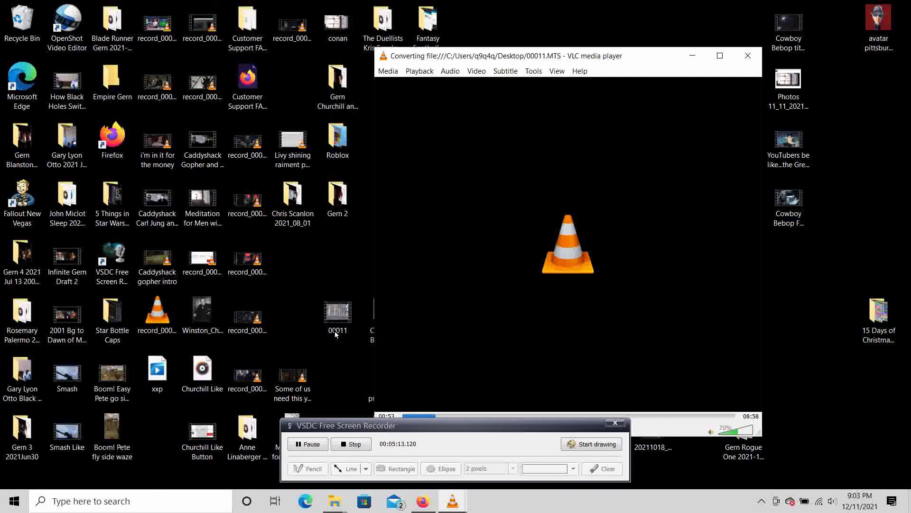
{"action": "right_click", "coordinate": [337, 317]}
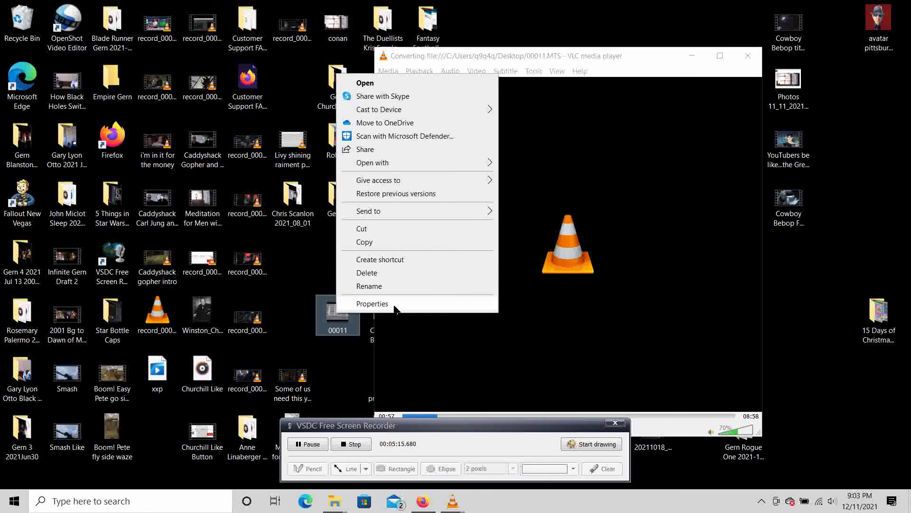
{"action": "left_click", "coordinate": [372, 304]}
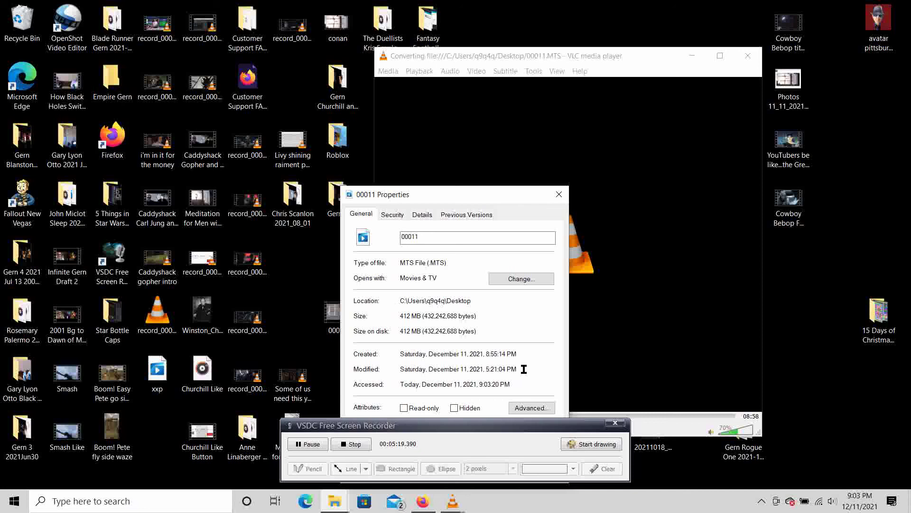
{"action": "left_click_drag", "start_coordinate": [496, 195], "coordinate": [492, 76]}
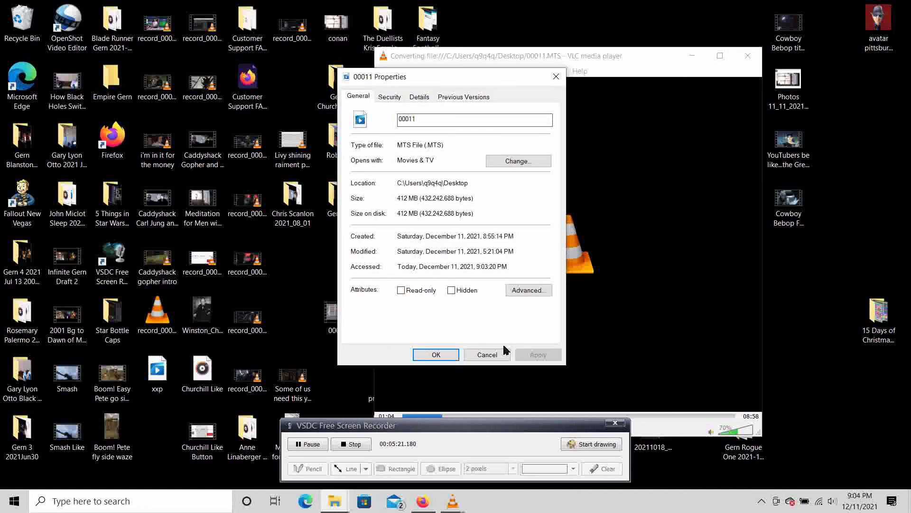
{"action": "left_click", "coordinate": [500, 353]}
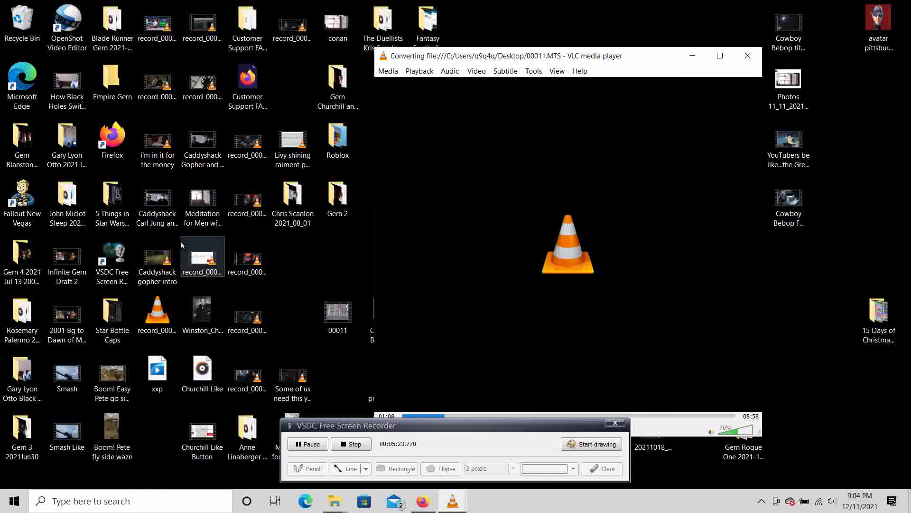